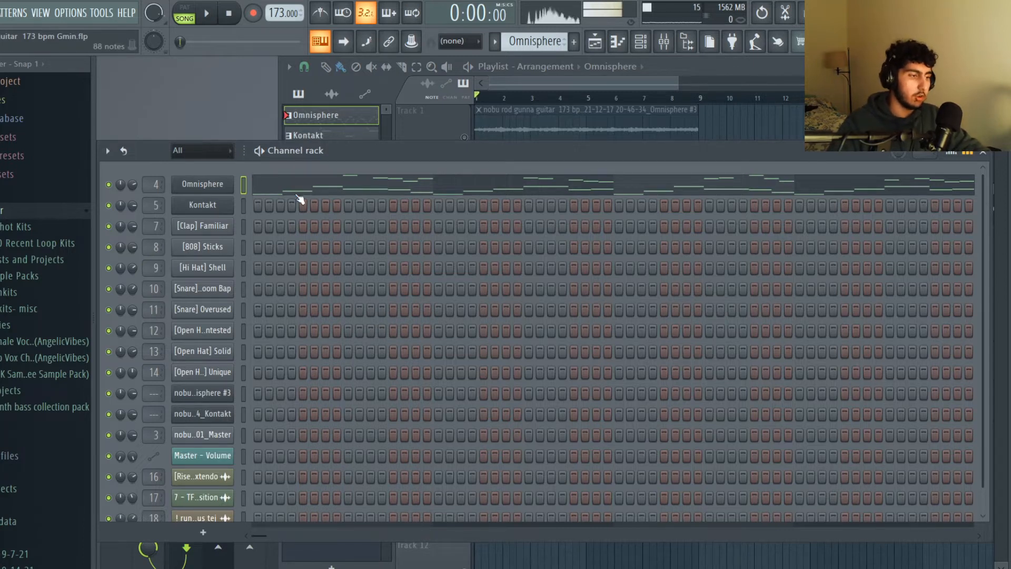
Open the Omnisphere channel's piano roll and highlight the low melody notes in bars 1 and 2, including the opening C#4, F#4 and C#5.
left_click(202, 184)
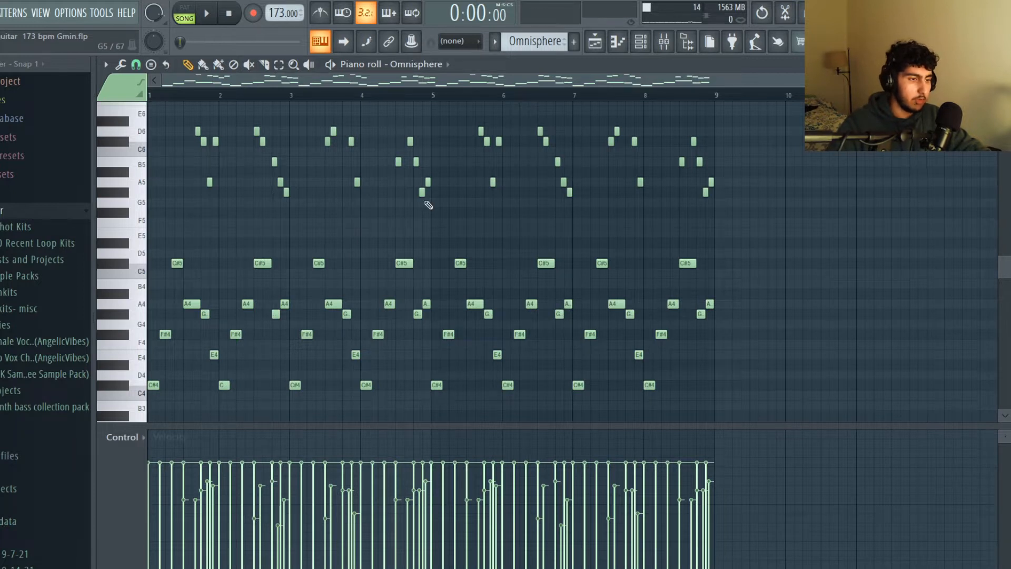
left_click_drag(621, 379, 123, 219)
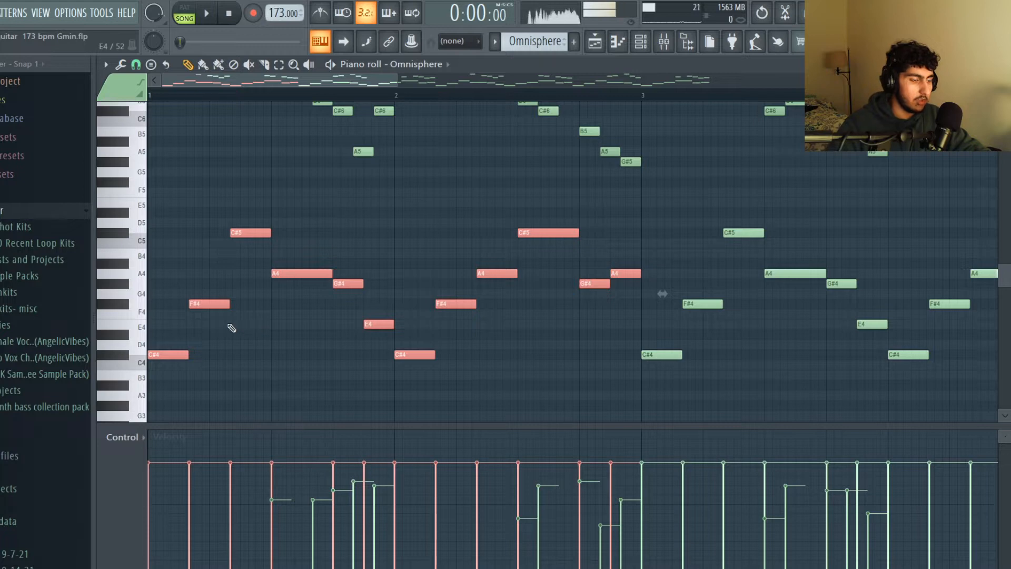
left_click(255, 322, "ctrl")
left_click(192, 304, "ctrl+shift")
left_click(302, 273, "ctrl+shift")
left_click(256, 233, "ctrl+shift")
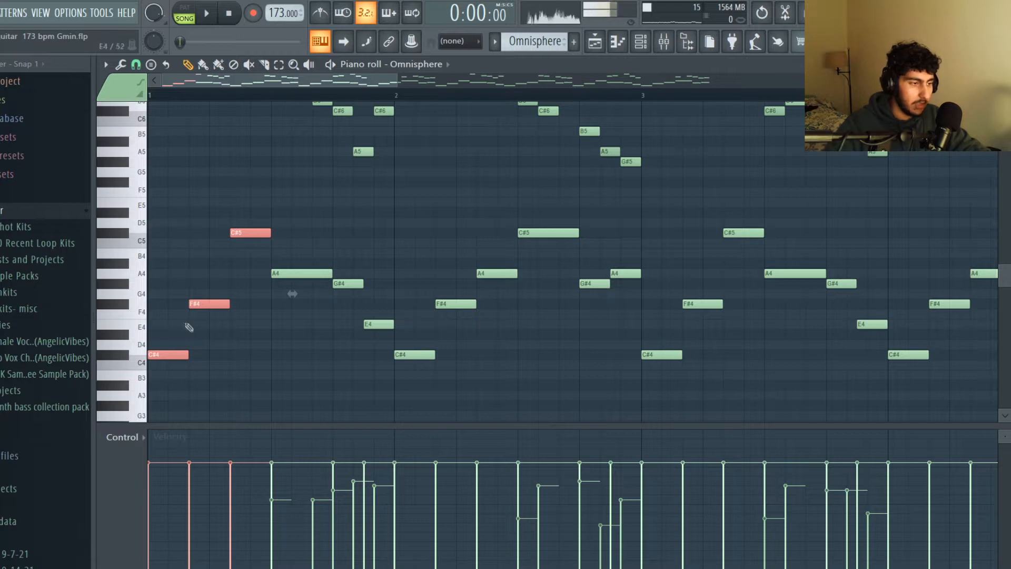
left_click(265, 259, "ctrl")
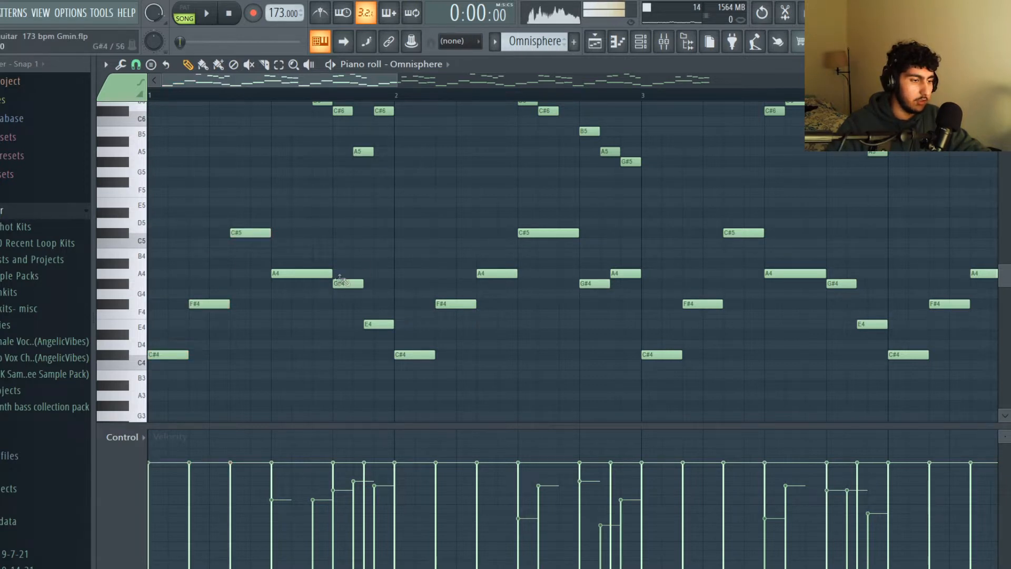
Highlight the A4, G#4 and E4 notes closing the low phrases in bars 1 and 2, and play the Omnisphere pattern.
scroll(347, 279, "down", 1)
left_click_drag(337, 280, 298, 266)
left_click_drag(336, 331, 329, 322)
left_click_drag(575, 317, 517, 249)
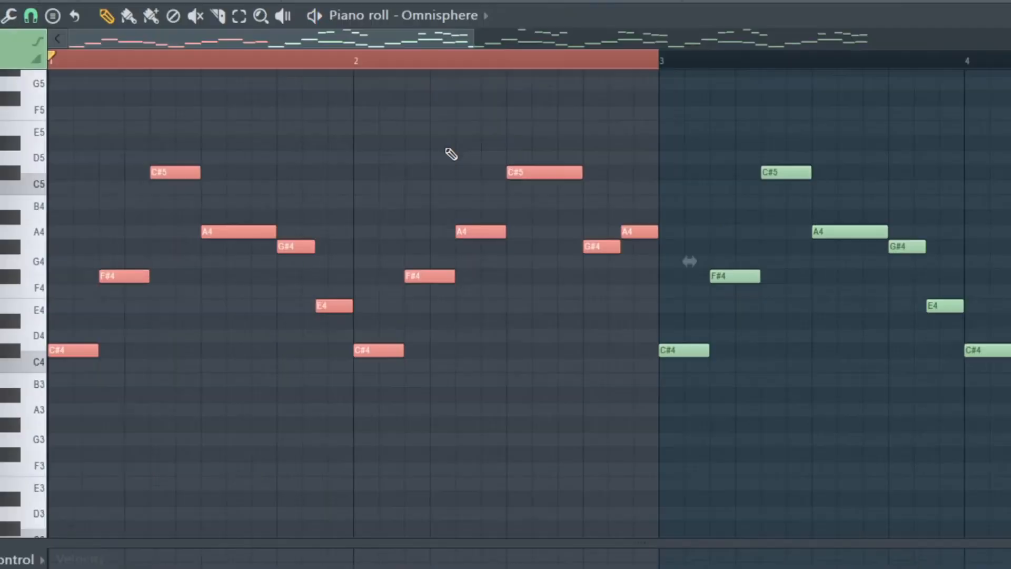
key("space")
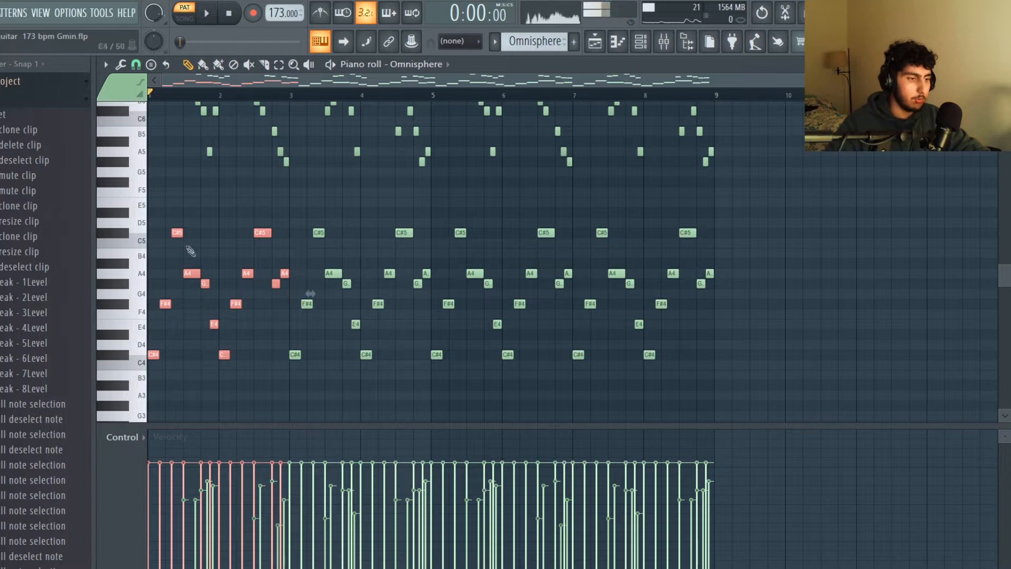
Highlight the low melody notes across all eight bars, followed by the high notes above them, and clear the selection.
key("ctrl+a")
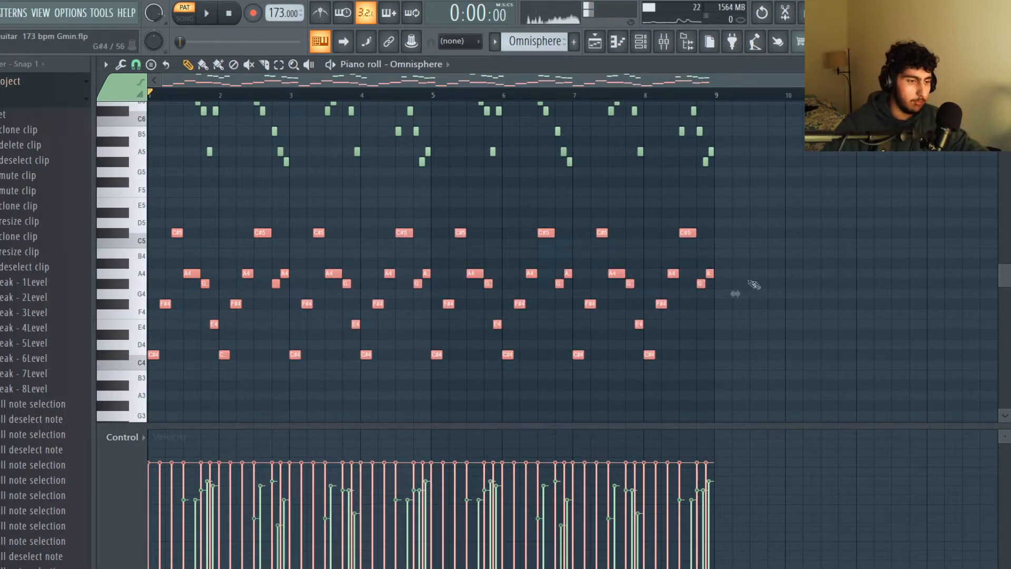
scroll(743, 282, "up", 3)
left_click_drag(766, 280, 158, 101)
left_click(196, 260, "ctrl")
Mark bars 1 to 4 of the Omnisphere pattern as the time selection and play them back.
scroll(197, 237, "up", 5)
scroll(193, 201, "up", 1)
left_click_drag(314, 87, 301, 87)
scroll(314, 174, "down", 1)
scroll(326, 195, "up", 1)
scroll(377, 191, "down", 2)
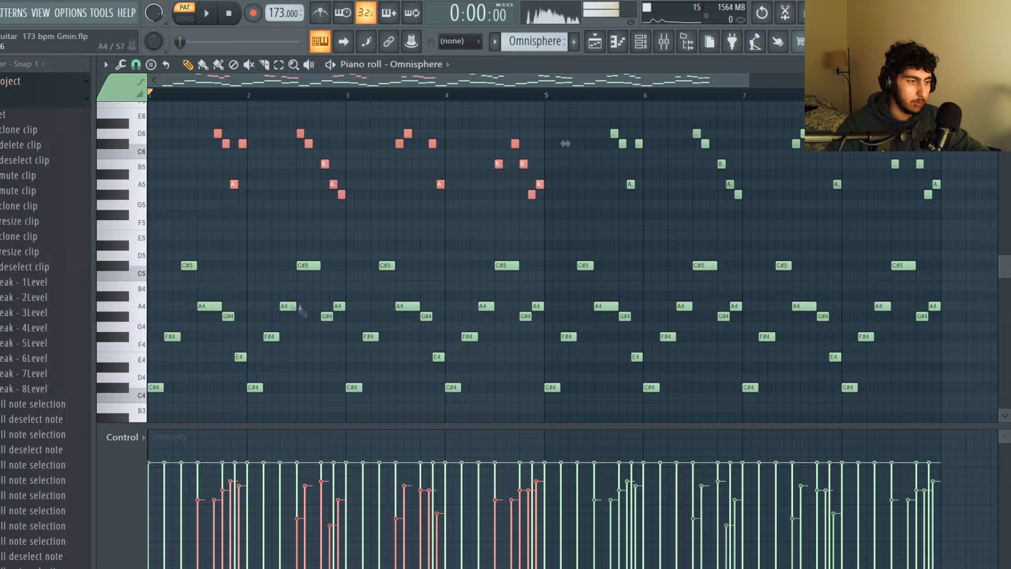
scroll(303, 310, "up", 1)
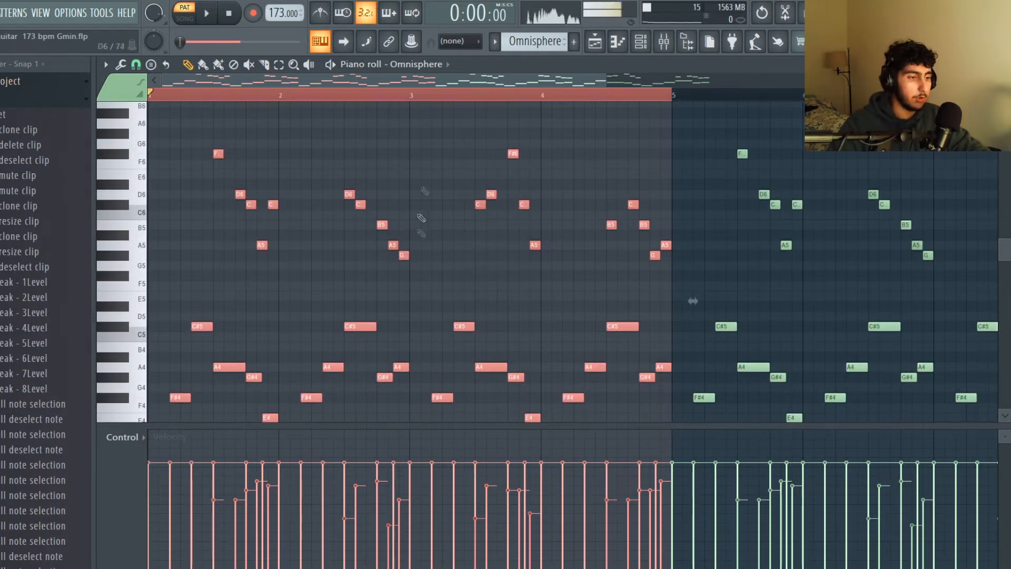
key("space")
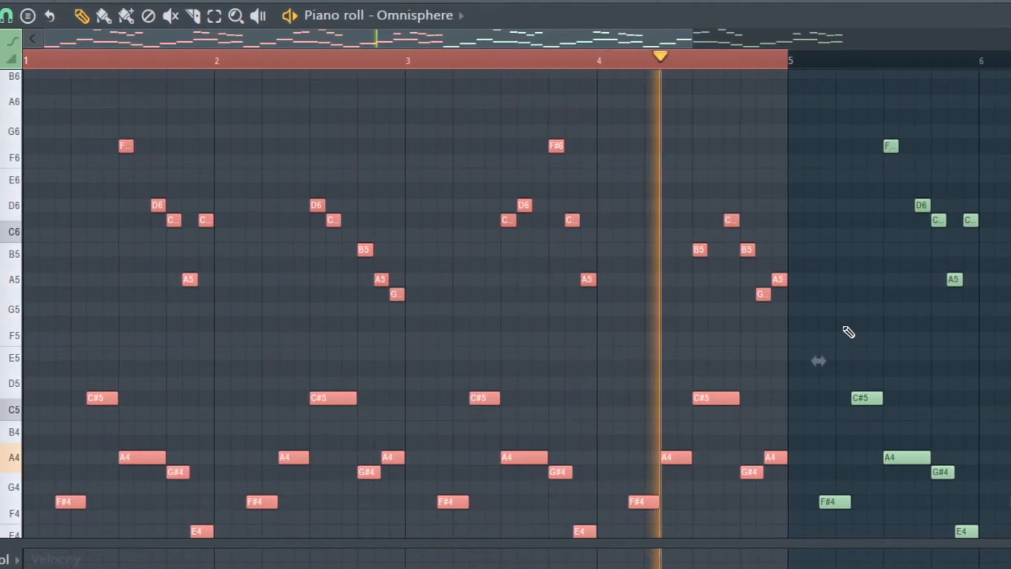
Highlight the high notes in bars 1 to 4, reselect those four bars in full, and clear the selection.
left_click_drag(162, 109, 699, 281)
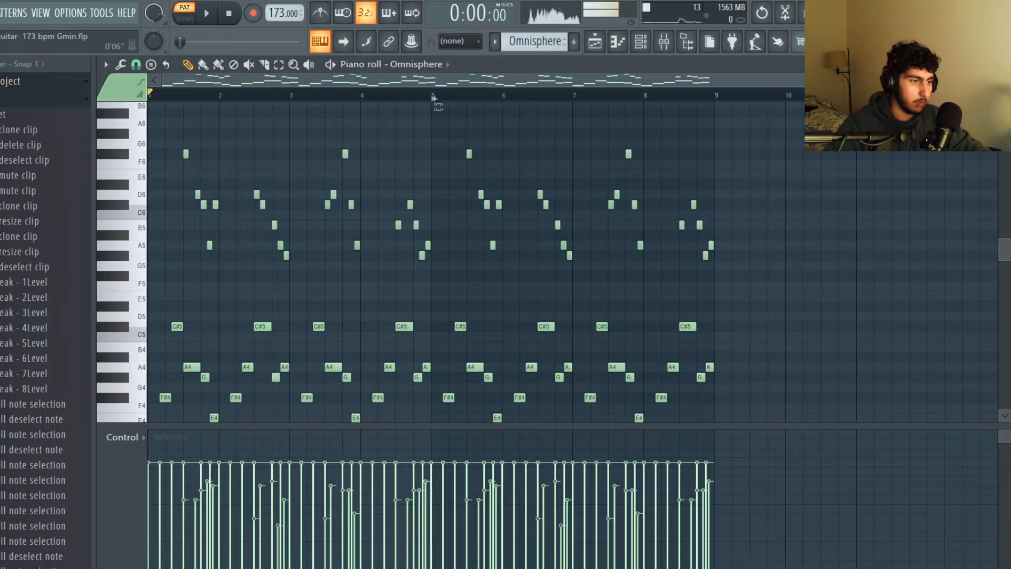
left_click_drag(434, 98, 150, 95)
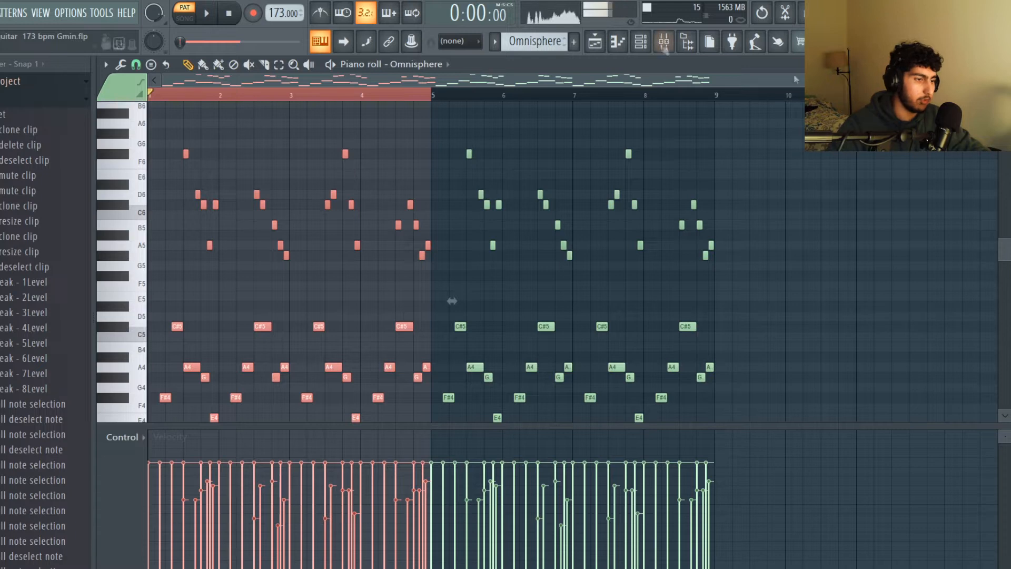
left_click(786, 227)
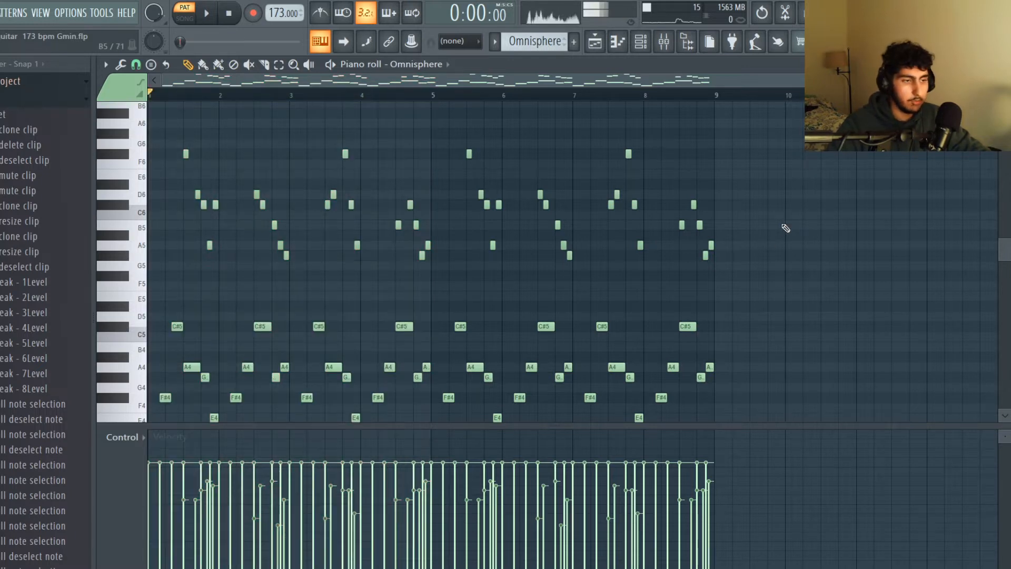
Show the mixer and open the RC-20 Retro Color effect on the Omnisphere #3 track.
key("F7")
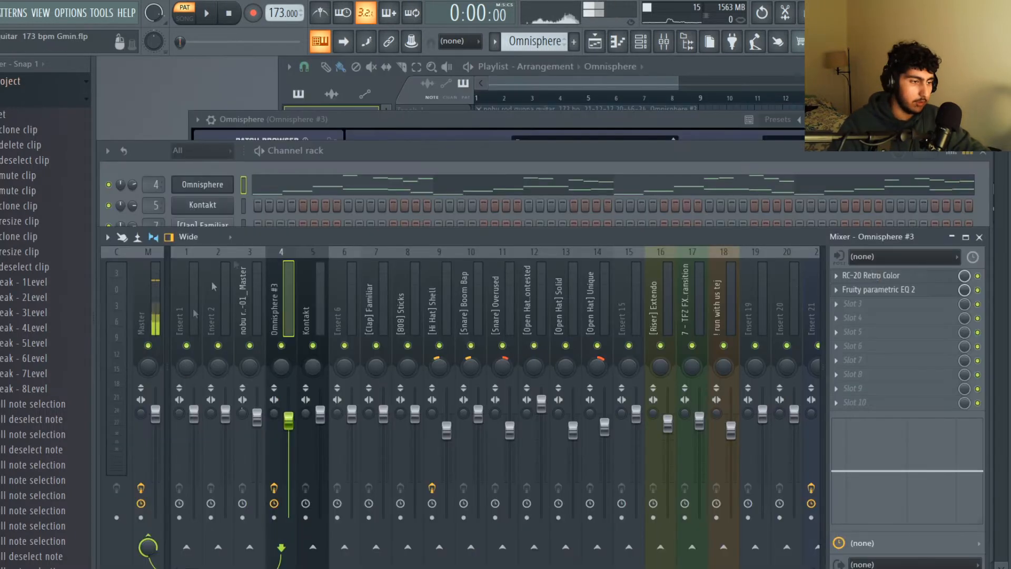
left_click(905, 277)
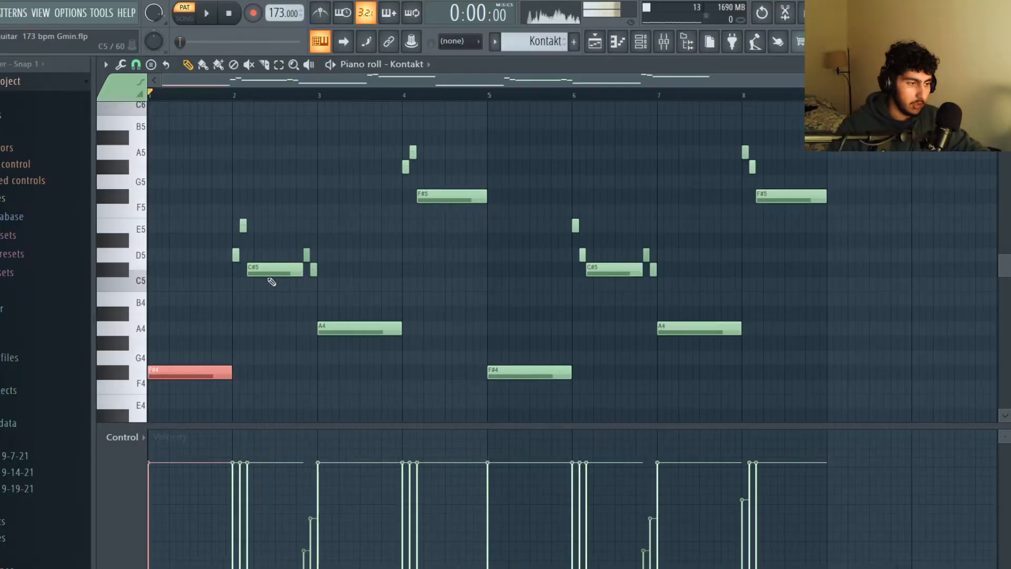
Highlight the long F#4, C#5, A4 and F#5 notes across all eight bars of the Kontakt pattern, and clear the selection.
left_click_drag(293, 257, 294, 284)
left_click_drag(384, 318, 390, 329)
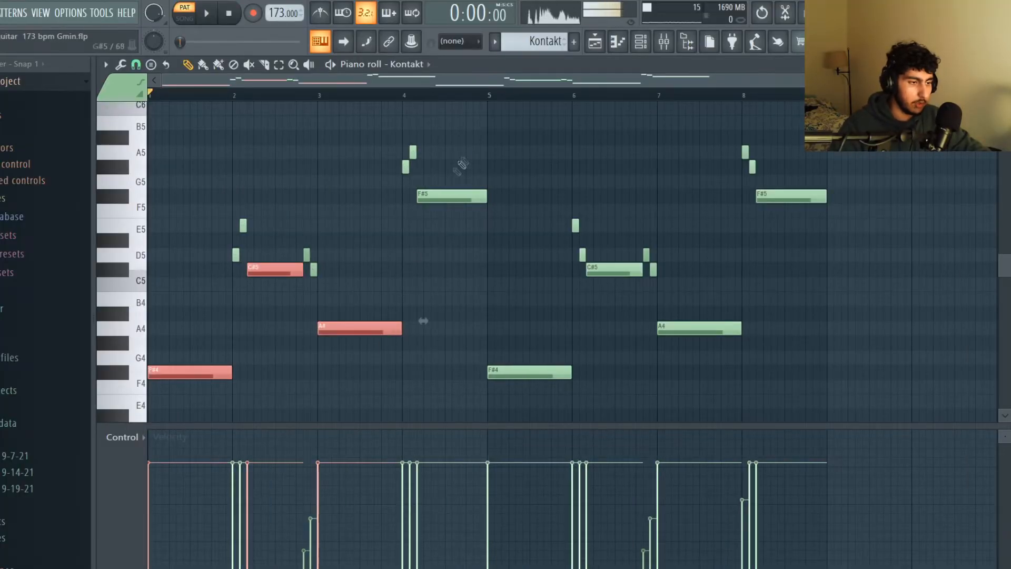
left_click_drag(441, 173, 452, 195)
left_click_drag(521, 356, 527, 374)
left_click_drag(608, 267, 615, 294)
left_click_drag(727, 317, 734, 331)
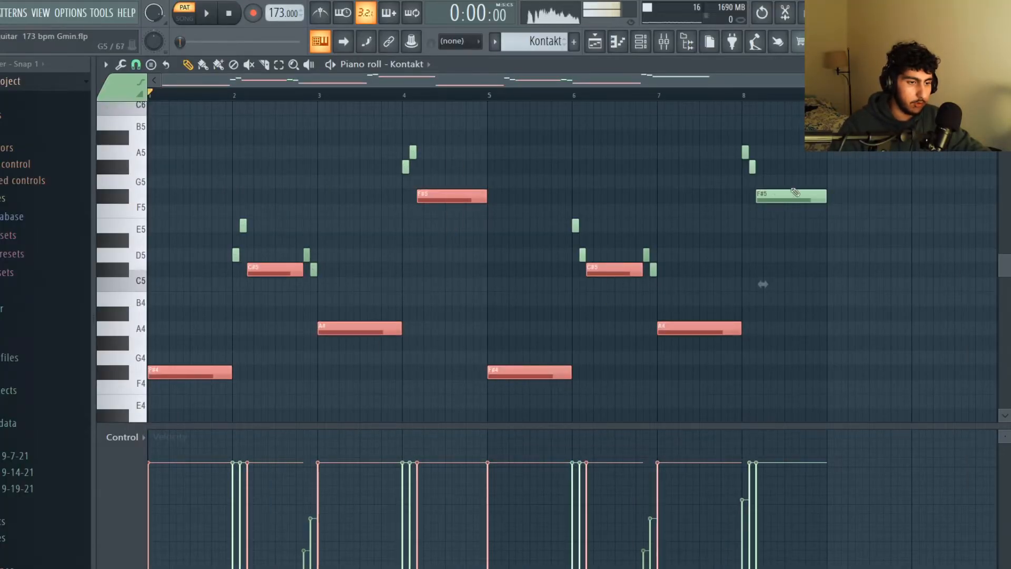
left_click_drag(788, 181, 793, 197)
left_click(257, 197, "ctrl")
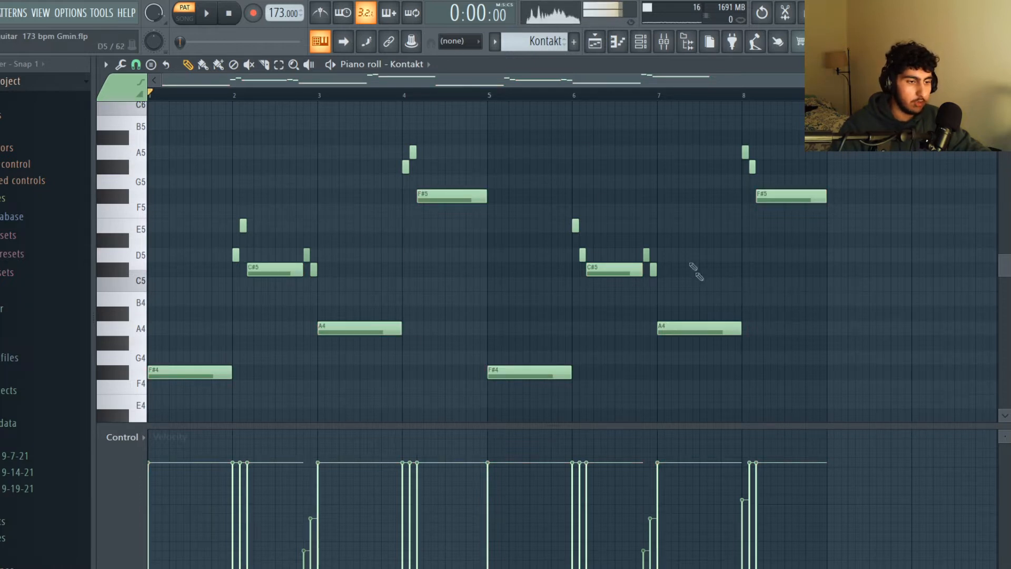
Highlight the short passing notes before and after the long notes throughout the Kontakt pattern, and clear the selection.
left_click_drag(339, 277, 233, 222)
left_click_drag(423, 179, 403, 149)
left_click_drag(595, 260, 572, 223)
left_click_drag(664, 277, 645, 250)
left_click_drag(764, 179, 743, 148)
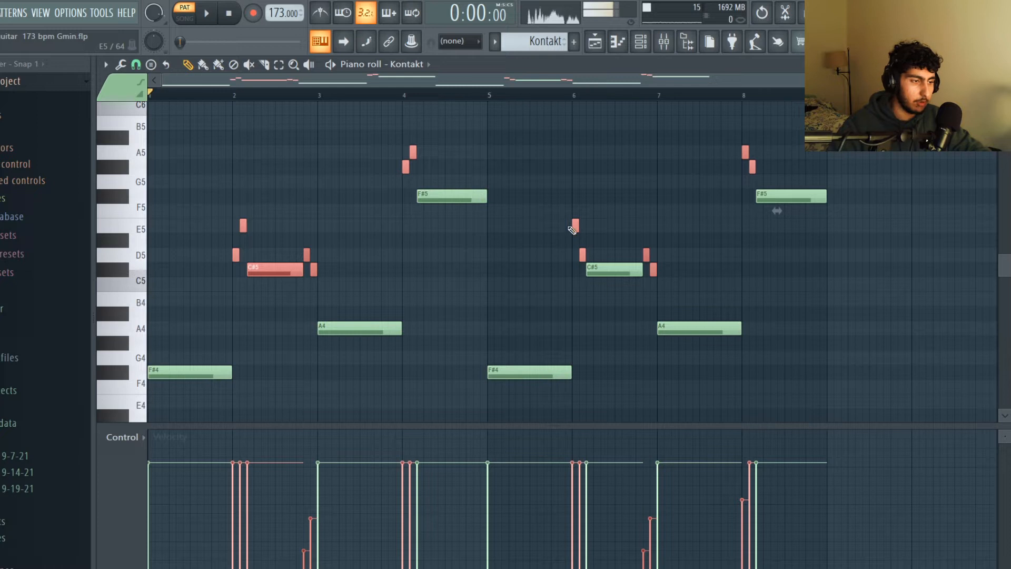
left_click(258, 213, "ctrl")
Highlight the short D5 and E5 notes at the start of bar 2 and play the Kontakt pattern.
scroll(237, 218, "up", 4)
left_click_drag(306, 212, 251, 267)
scroll(316, 211, "down", 2)
left_click(220, 115, "ctrl")
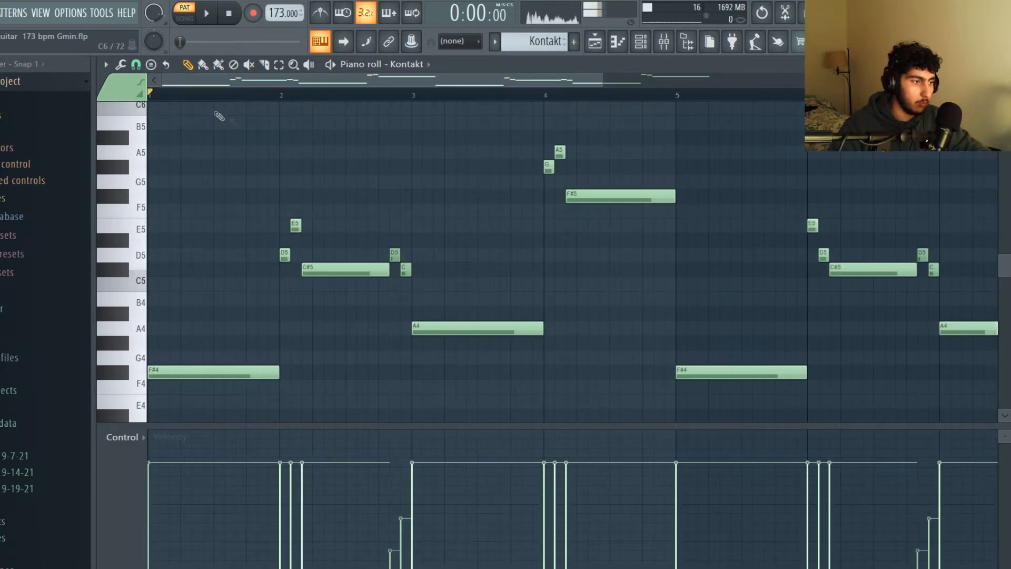
scroll(266, 140, "down", 2)
key("space")
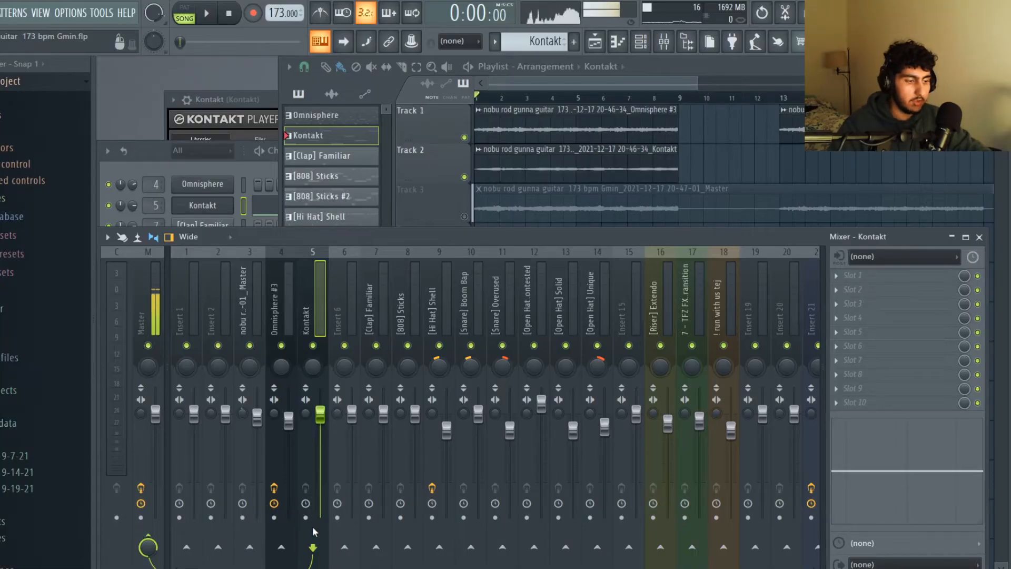
Arm the Omnisphere #3 and Kontakt mixer tracks for disk recording, view the mixer track rendering settings, and close them without rendering.
left_click(279, 535)
left_click(274, 517)
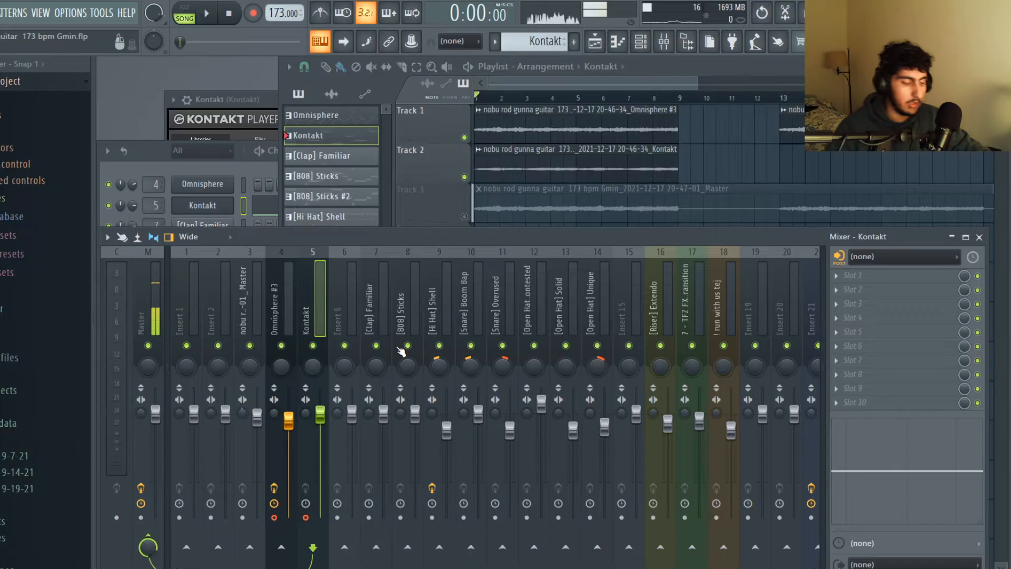
key("alt+r")
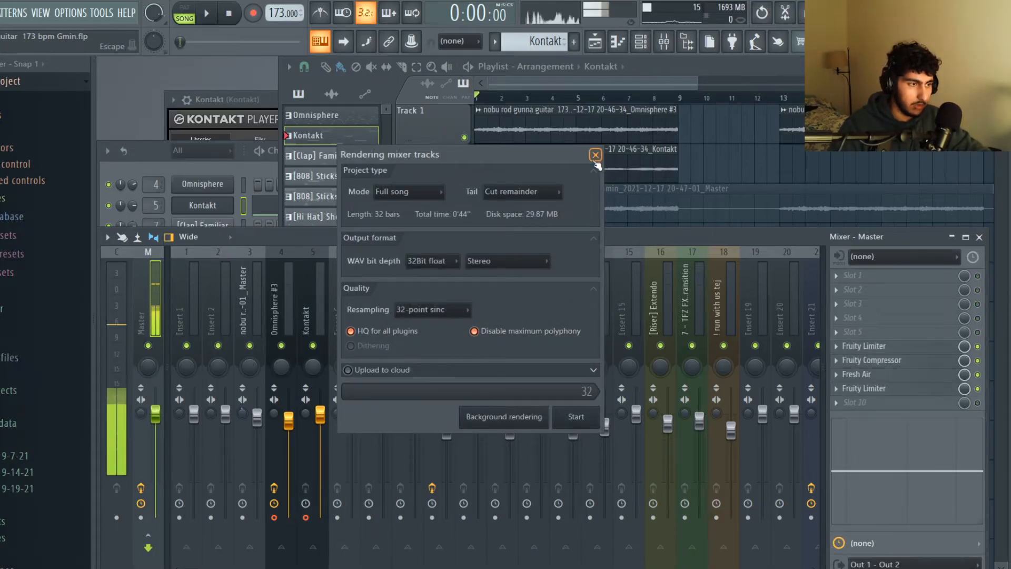
left_click(596, 155)
left_click(603, 159)
scroll(603, 159, "down", 3)
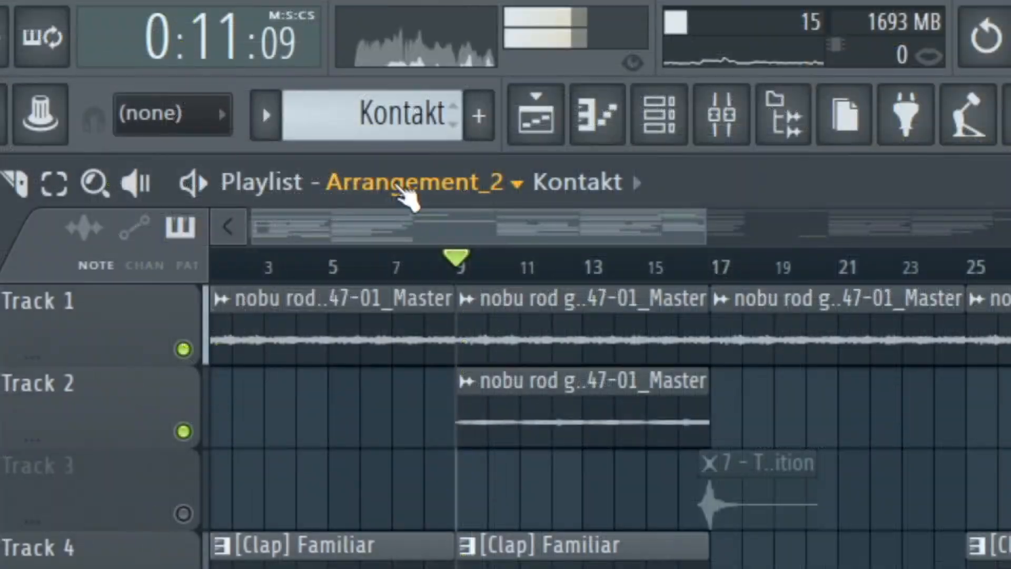
left_click(453, 186)
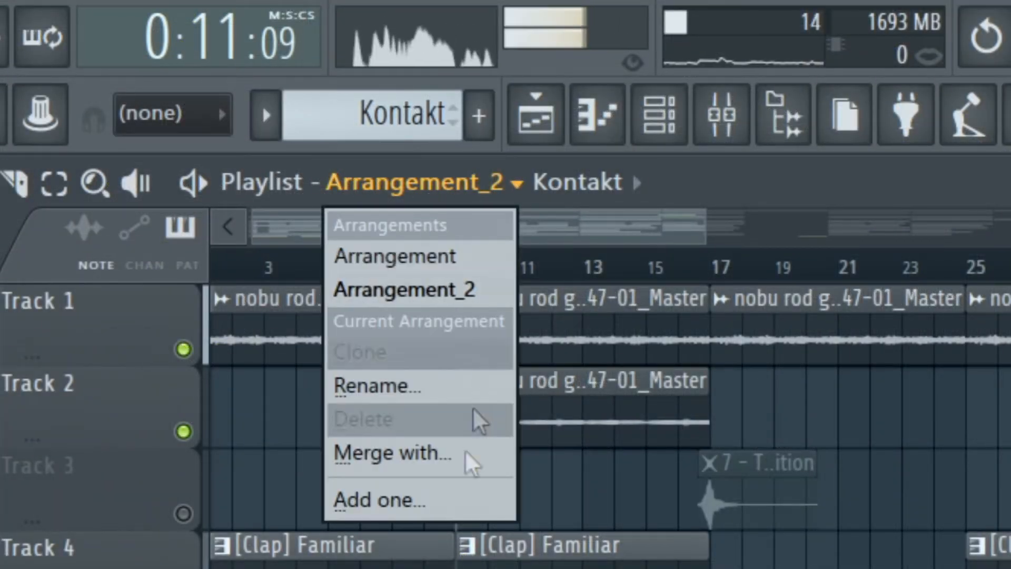
left_click(427, 503)
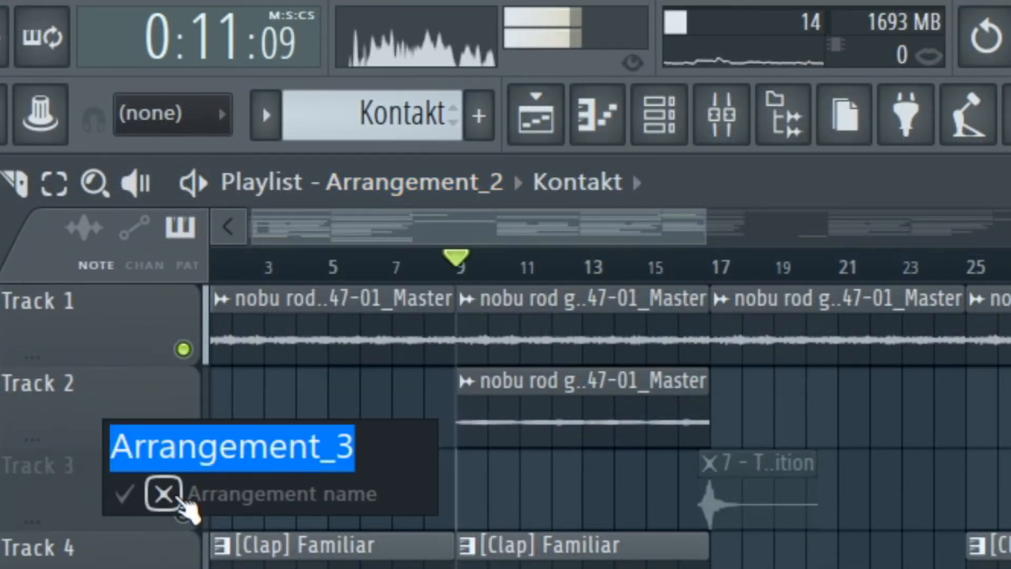
left_click(163, 490)
Open the [Clap] Familiar clip starting at bar 9 on Track 4 in the piano roll.
scroll(500, 447, "down", 4)
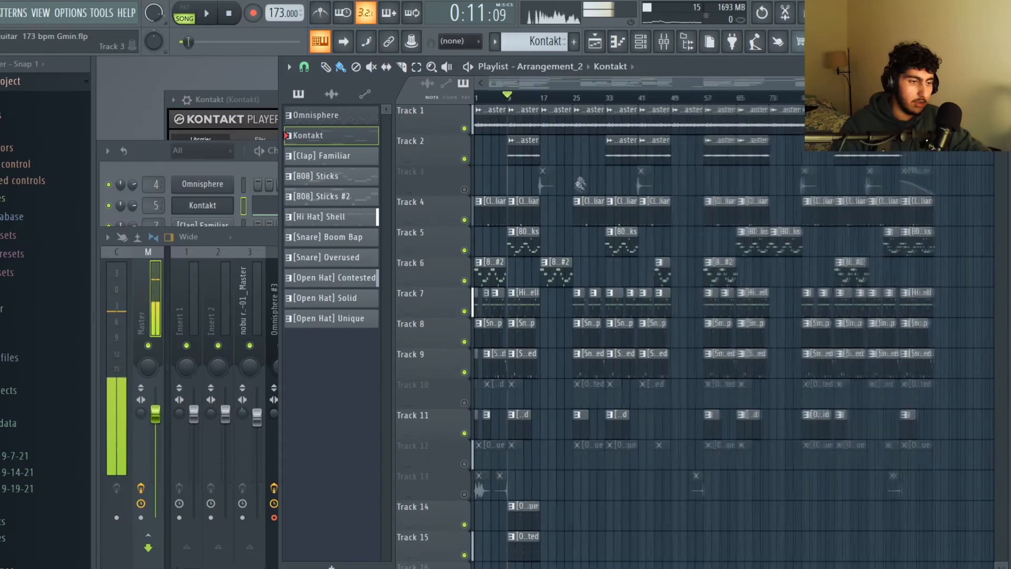
scroll(542, 208, "up", 3)
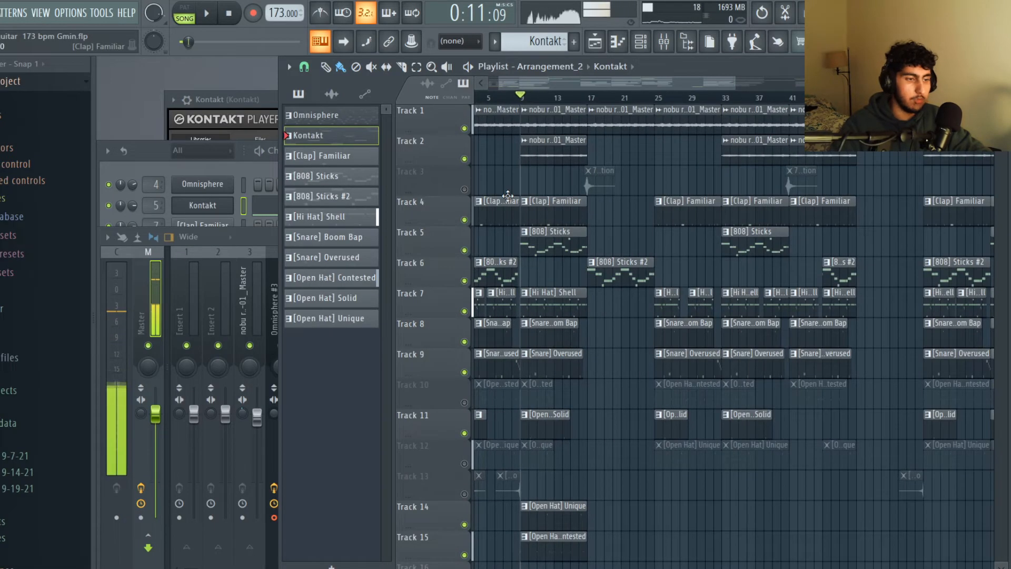
scroll(519, 139, "up", 2)
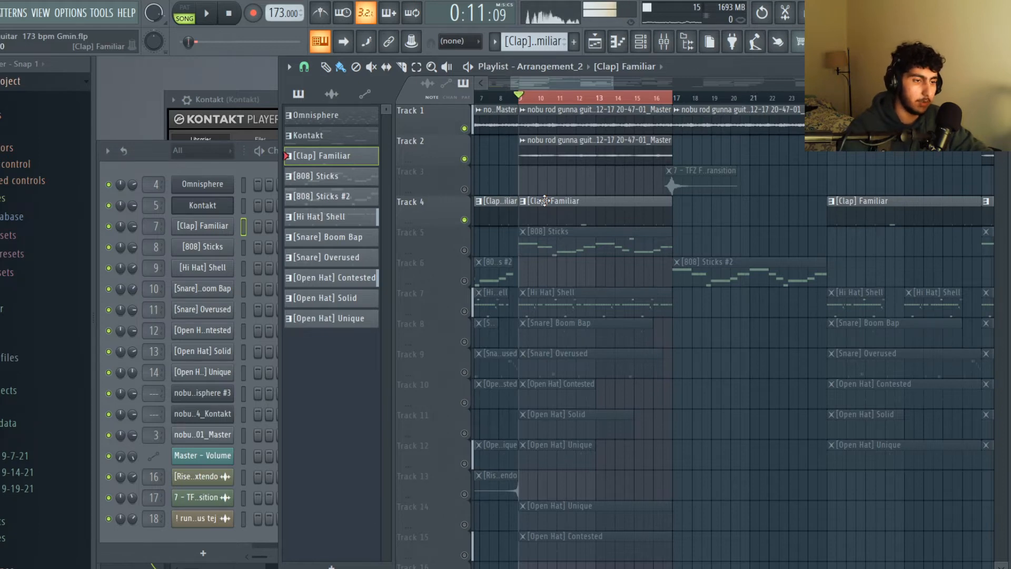
double_click(544, 201)
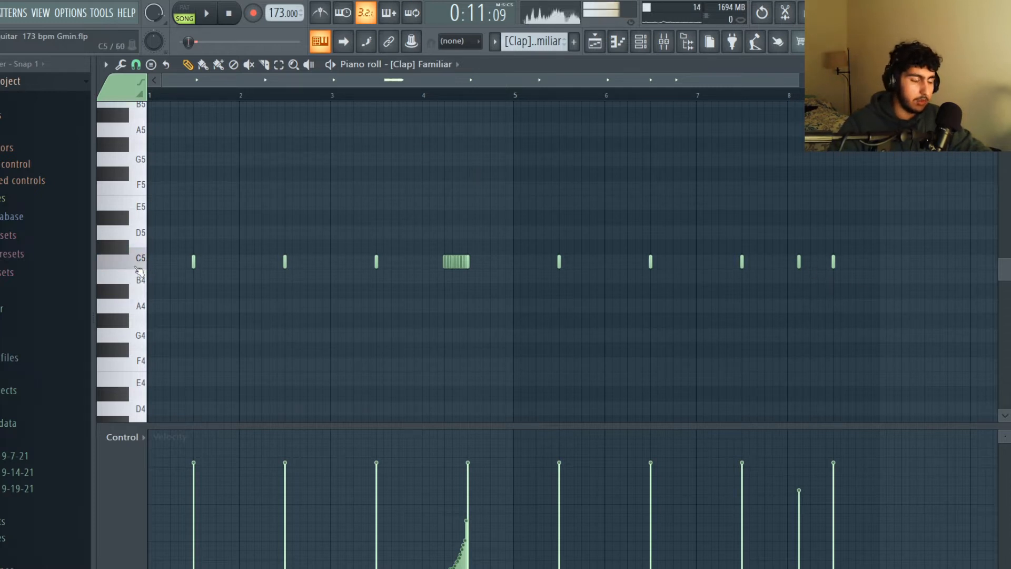
scroll(570, 212, "down", 2)
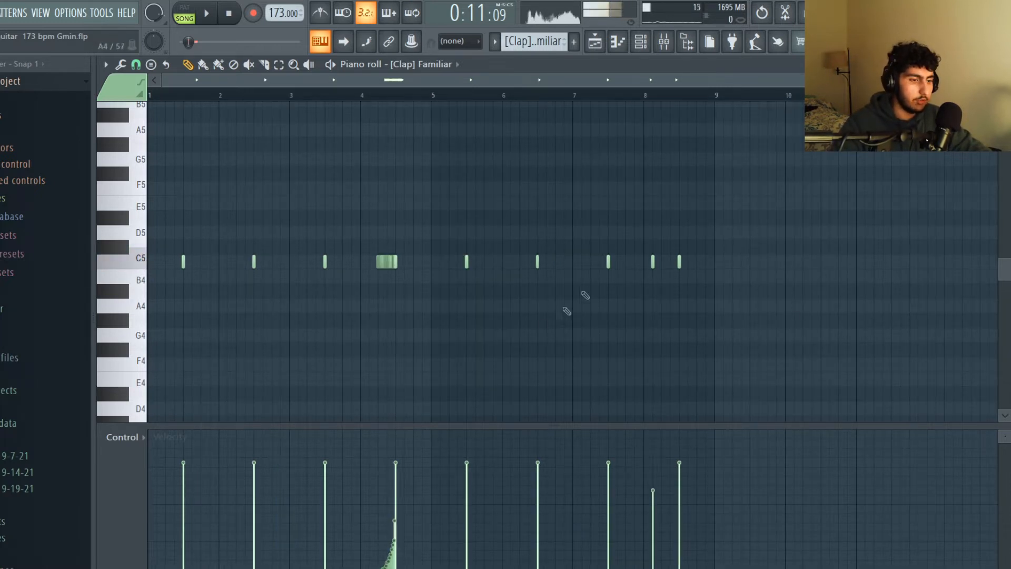
Highlight the extra quieter clap in bar 8 and the rapid rising-velocity clap roll in bar 4.
left_click_drag(676, 285, 646, 227)
scroll(663, 262, "up", 4)
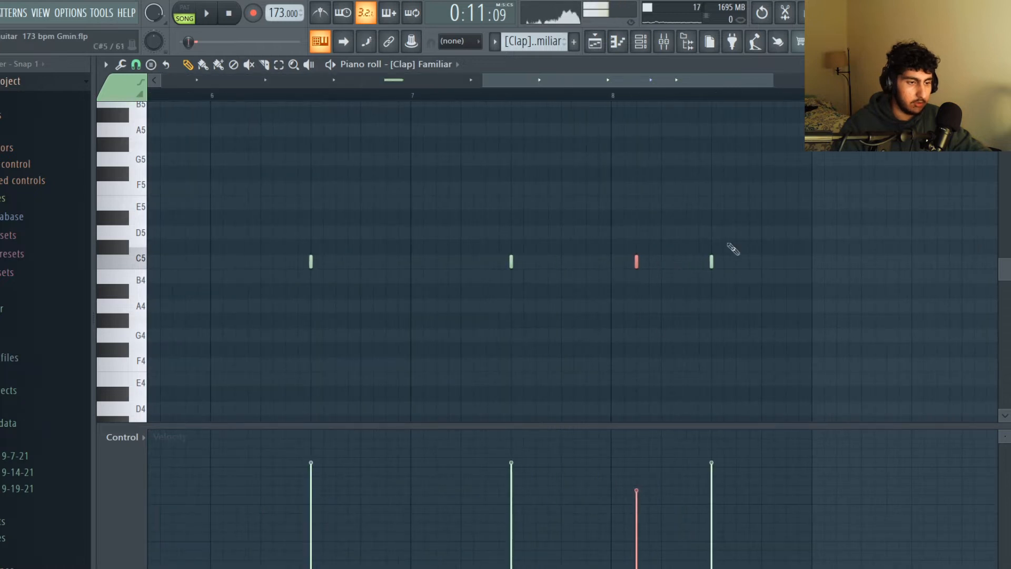
scroll(668, 189, "down", 2)
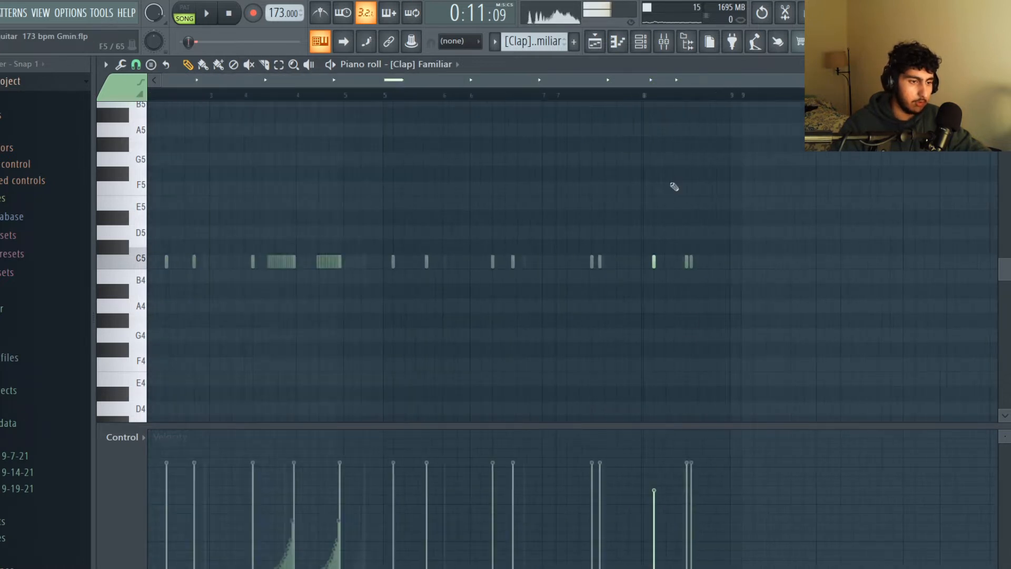
scroll(526, 263, "up", 4)
left_click_drag(458, 258, 582, 277)
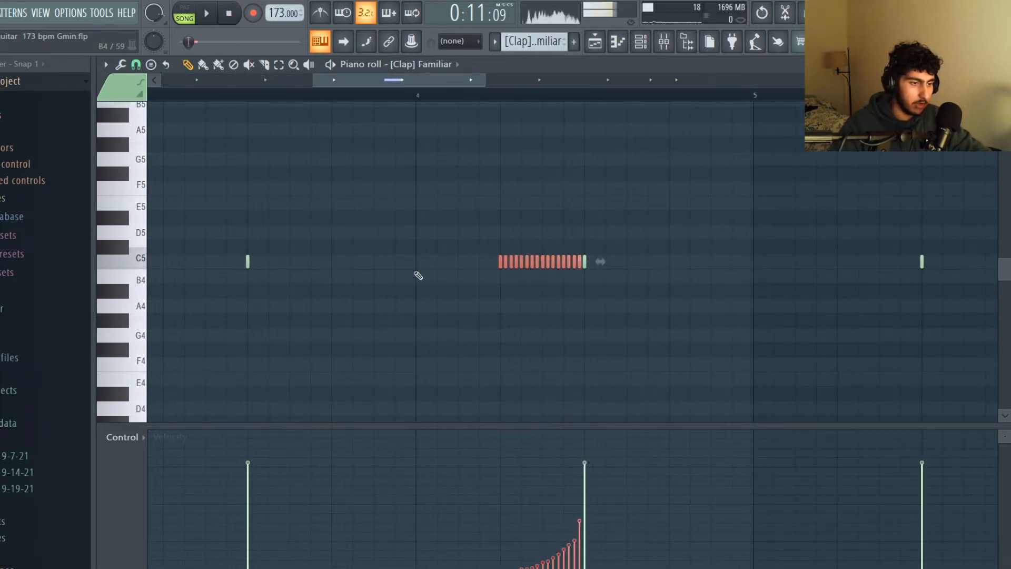
Set the piano roll's grid snap to 1/4 step for the fast clap roll in bar 4.
left_click(135, 64)
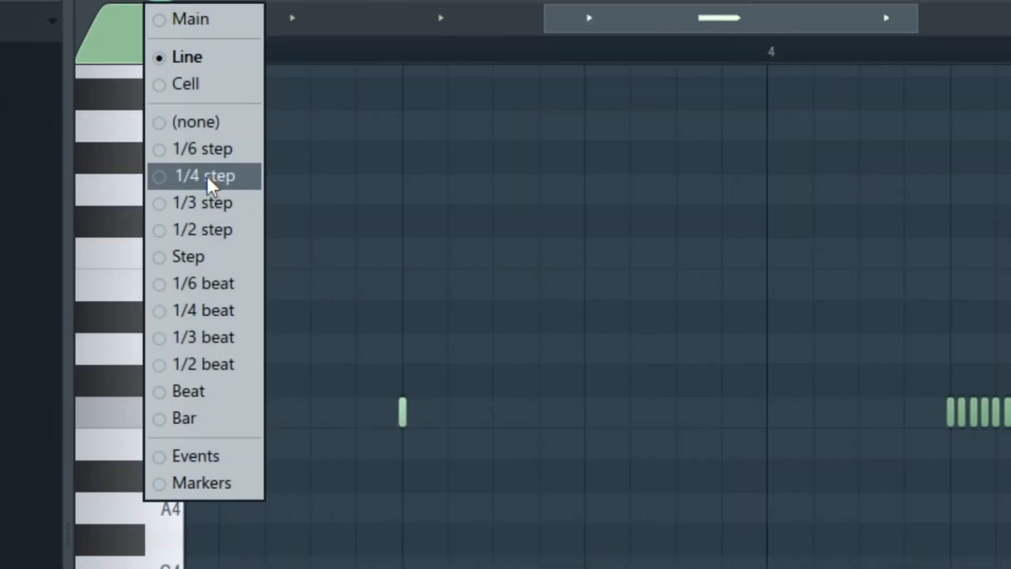
left_click(210, 176)
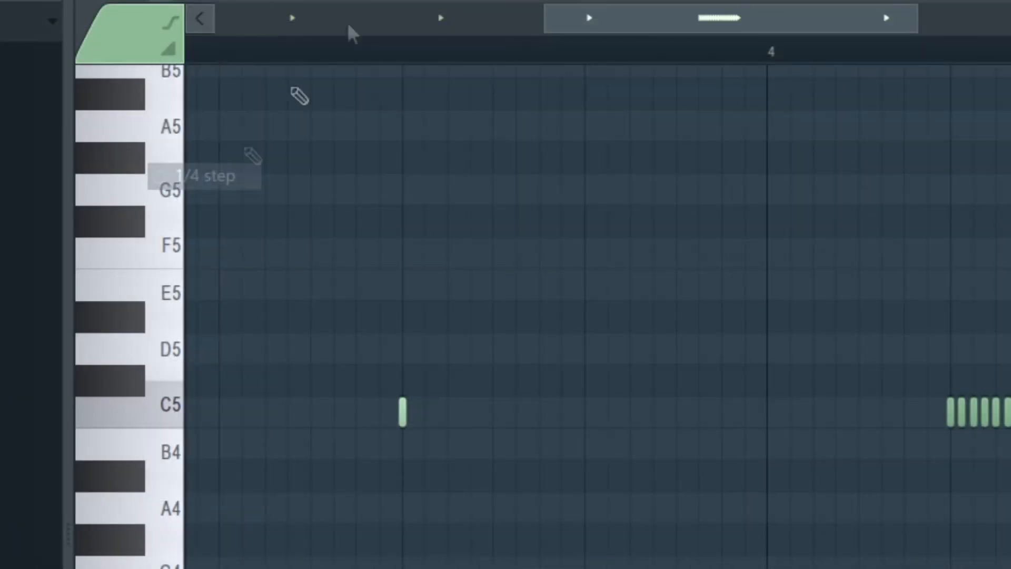
mouse_move(506, 307)
left_mouse_down()
mouse_move(767, 303)
mouse_move(773, 311)
left_mouse_up()
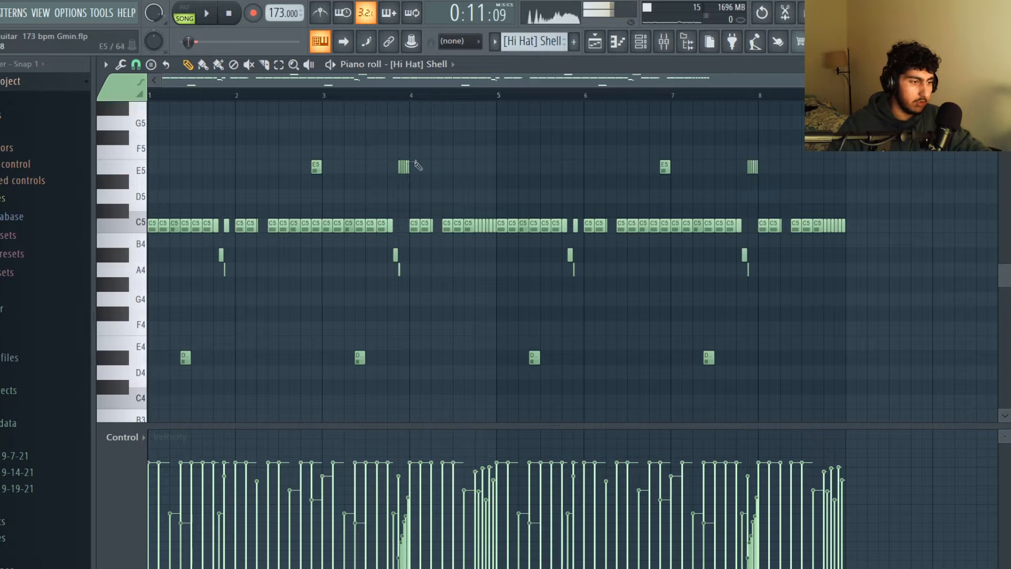
Highlight the hi-hat's E5 rolls, its low A#4 and A4 notes and the fast C5 roll in bar 4, and view the control lane options.
left_click_drag(445, 180, 398, 160)
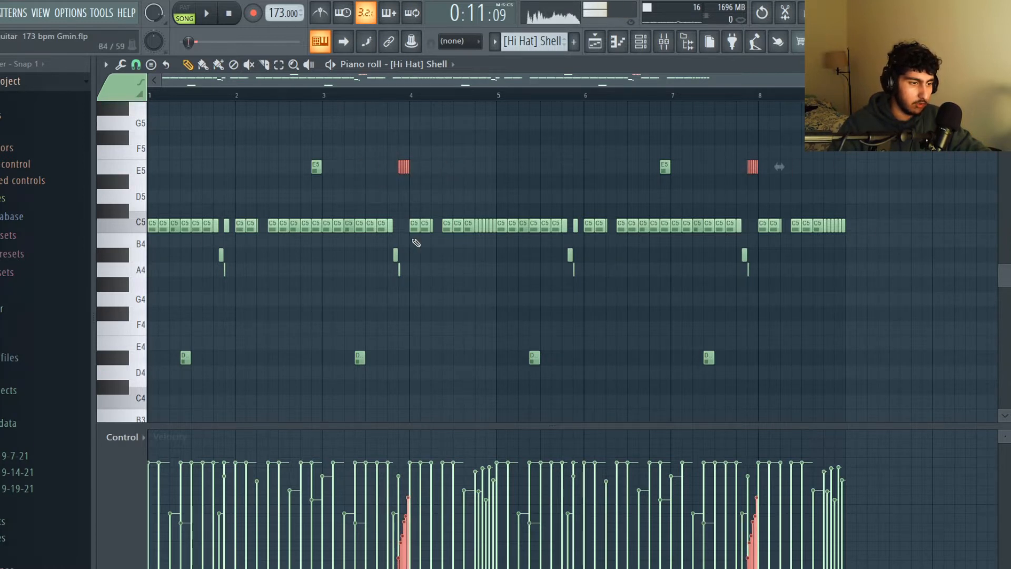
scroll(492, 297, "down", 1)
left_click_drag(200, 274, 657, 247)
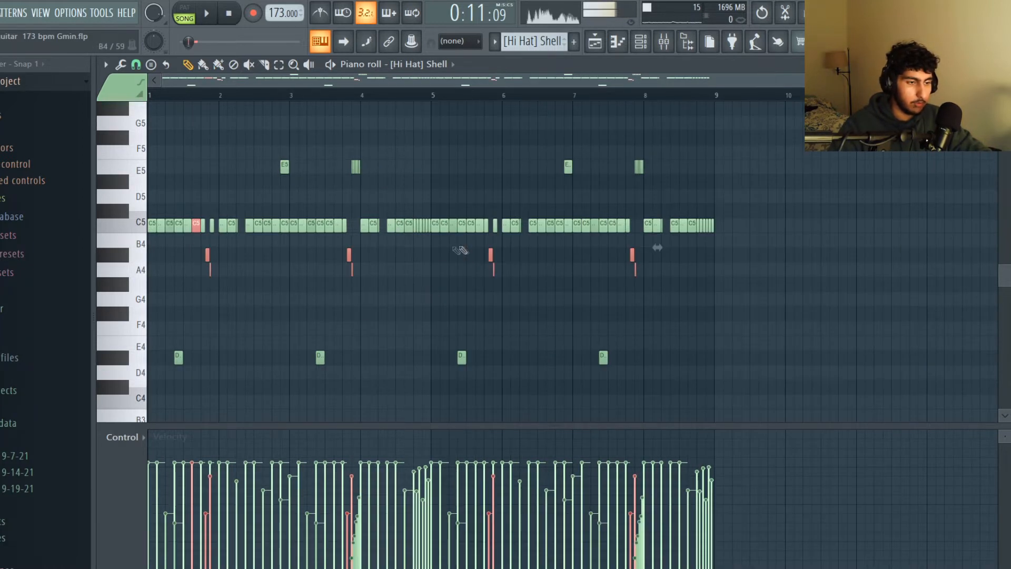
scroll(446, 266, "up", 4)
left_click_drag(483, 244, 590, 189)
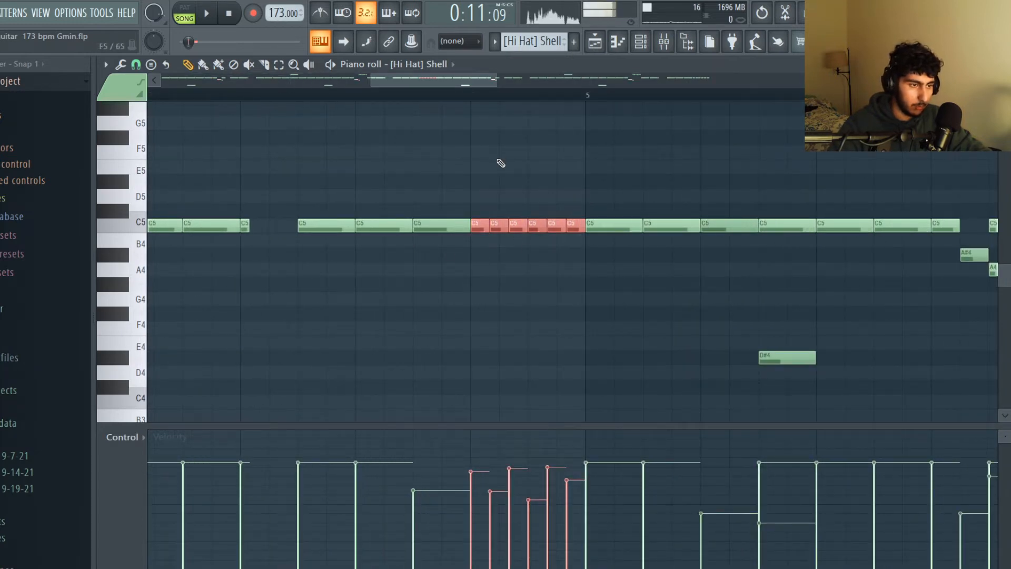
scroll(466, 175, "up", 1)
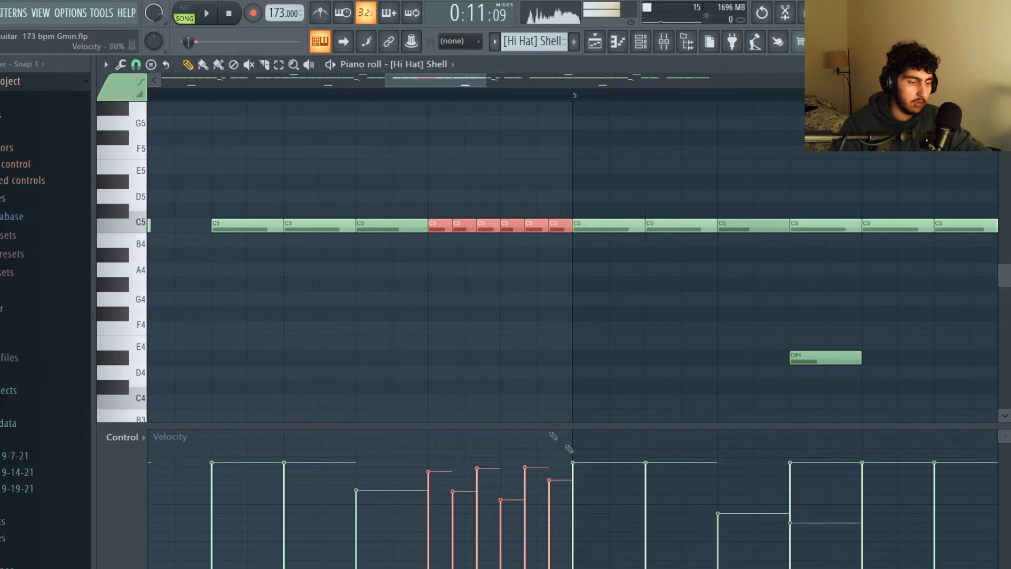
left_click(121, 441)
left_click(129, 463)
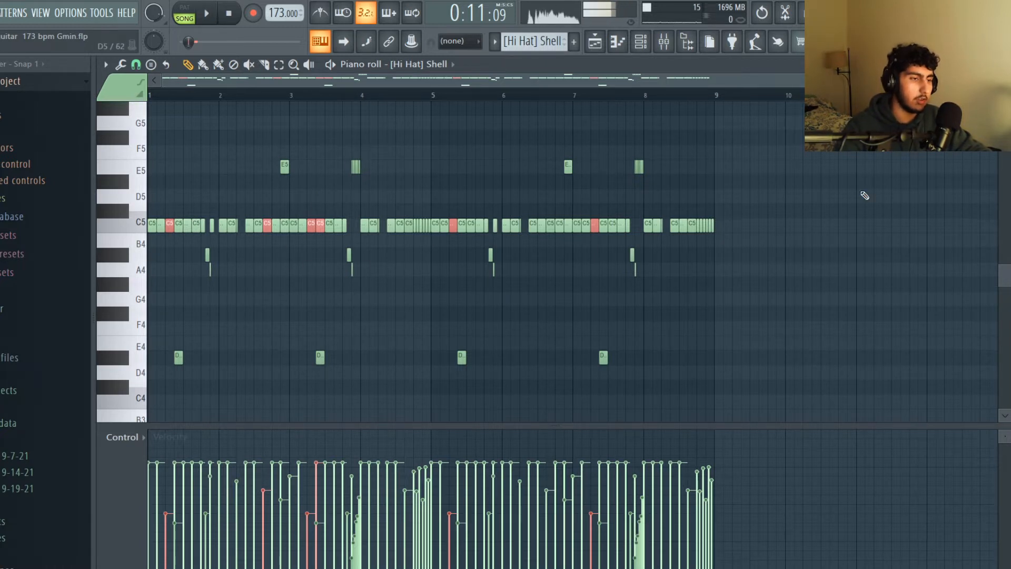
Play the [Hi Hat] Shell pattern and the [Snare] Boom Bap pattern from the piano roll.
key("space")
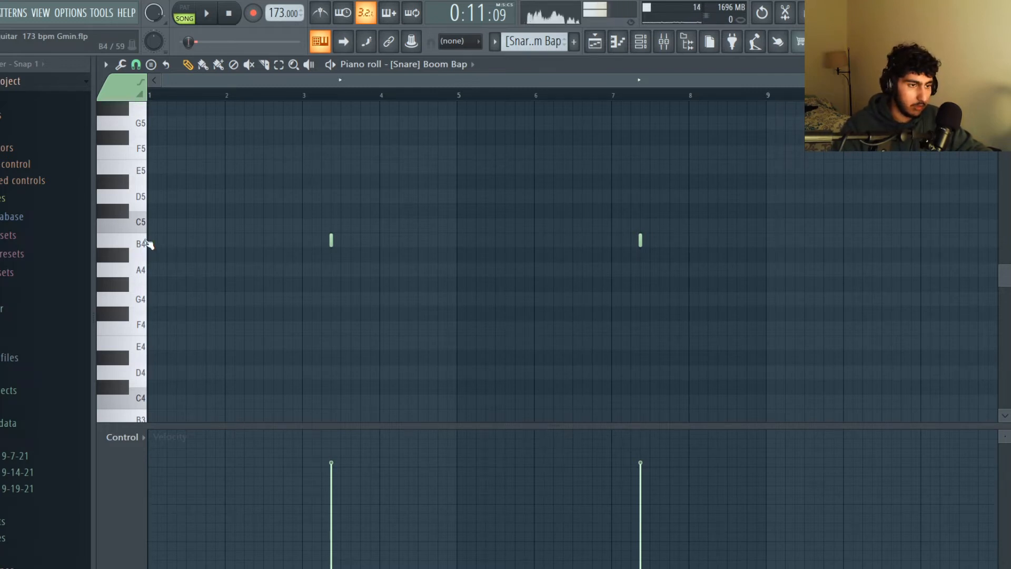
key("space")
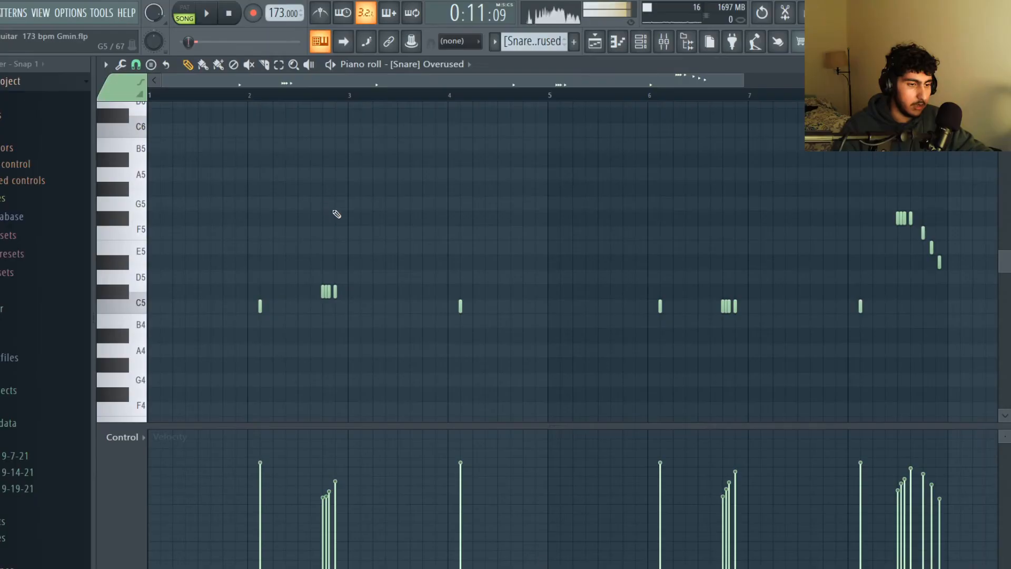
scroll(347, 211, "down", 1)
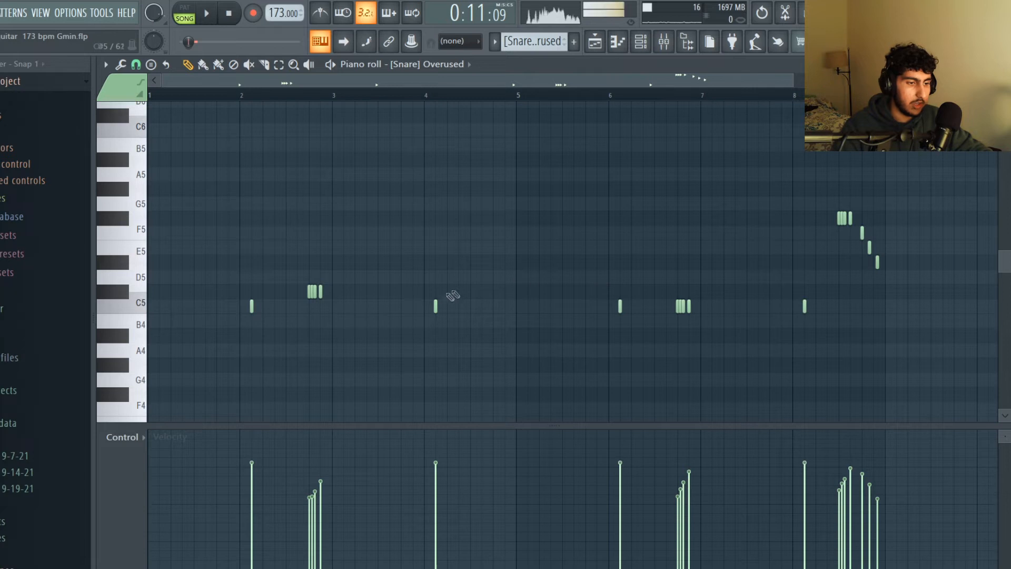
Highlight the C5 roll in bar 6 and the descending roll in bar 8 of [Snare] Overused, and play the pattern.
left_click_drag(733, 300, 632, 311)
left_click_drag(893, 251, 825, 188)
left_click(766, 185, "ctrl")
scroll(501, 202, "down", 3)
scroll(494, 209, "up", 3)
key("space")
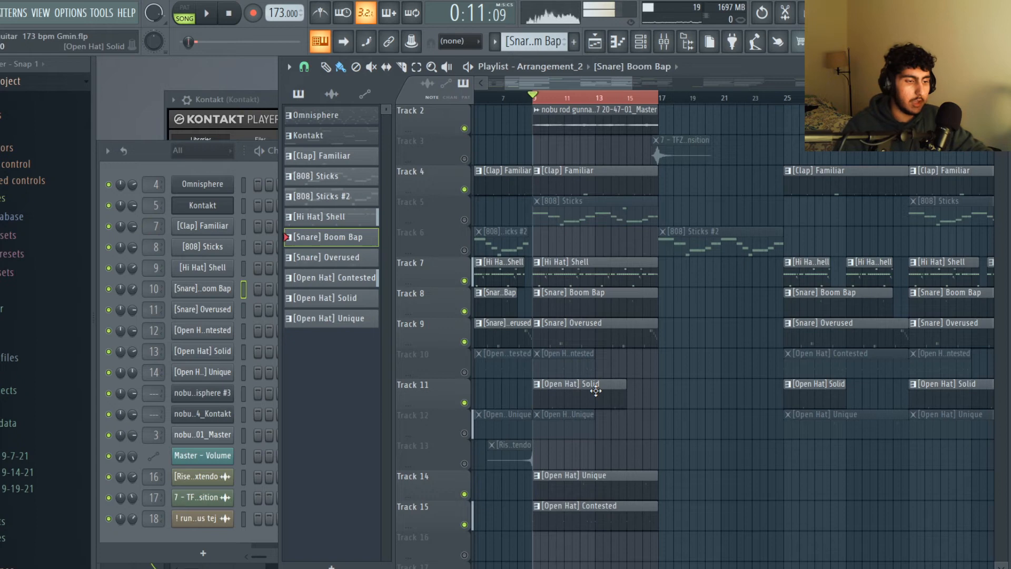
Open the [Open Hat] Contested clip on Track 15 in the piano roll and play it, followed by the [Open Hat] Unique pattern.
double_click(577, 529)
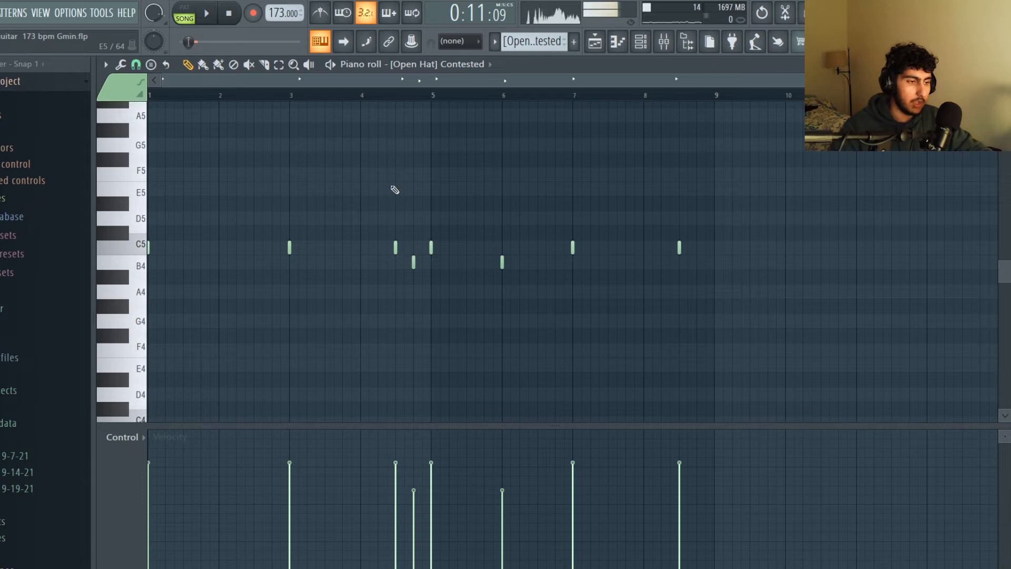
key("ctrl+z")
key("space")
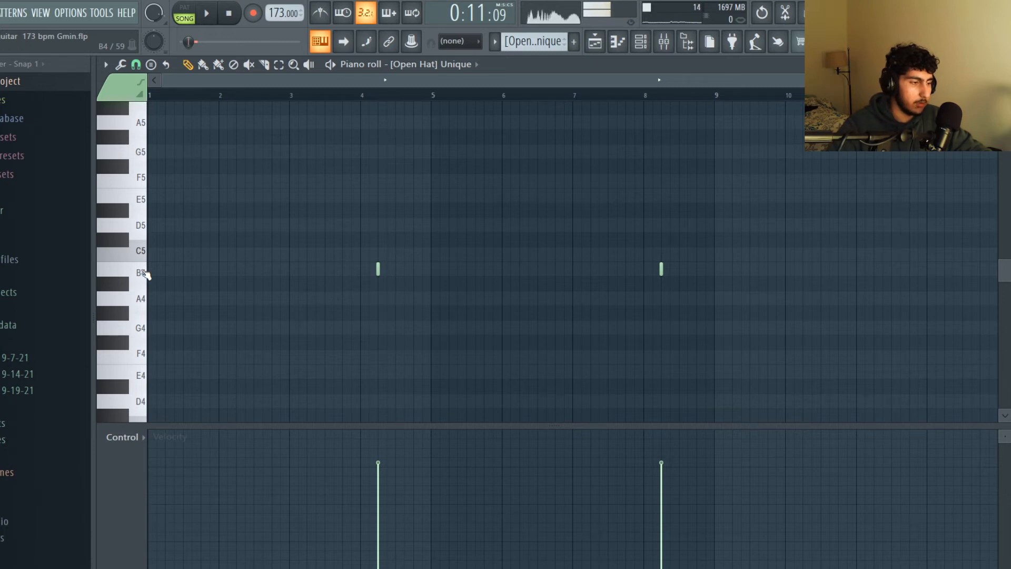
key("space")
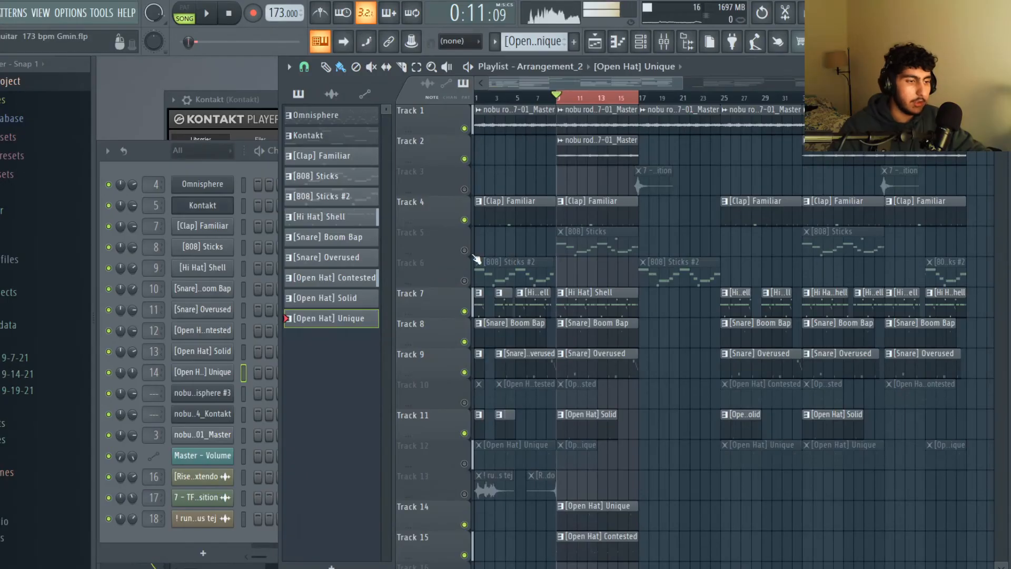
Open the [808] Sticks clip in the piano roll and examine the note layout across all eight bars.
double_click(600, 242)
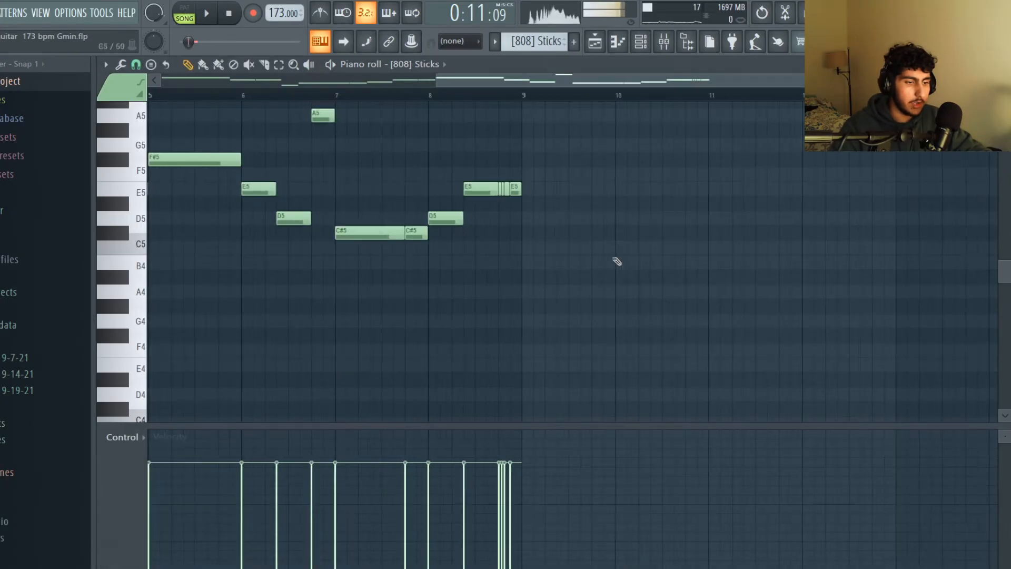
scroll(809, 248, "up", 2)
scroll(800, 243, "down", 1)
scroll(760, 225, "up", 2)
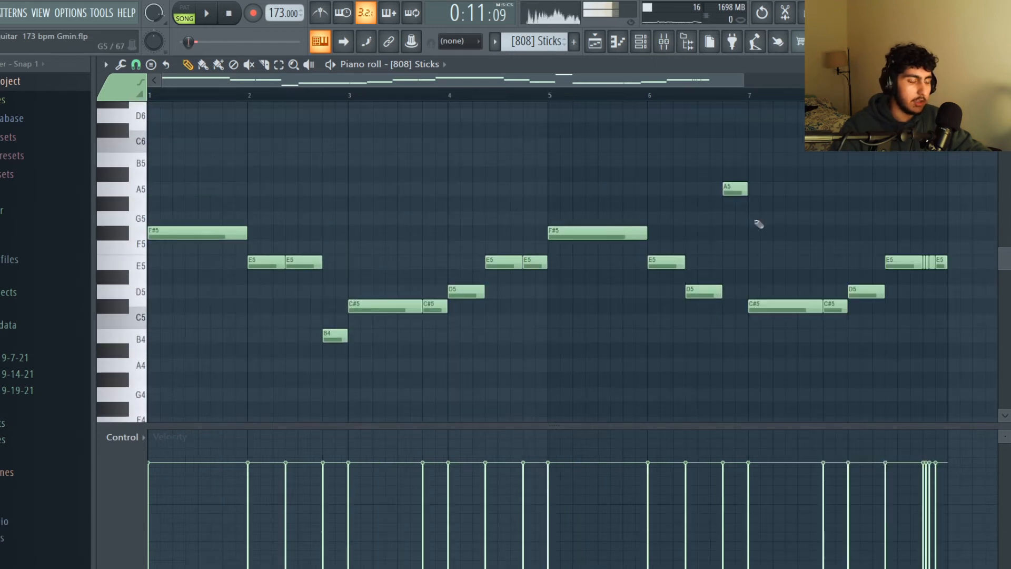
scroll(761, 226, "down", 1)
scroll(778, 223, "down", 1)
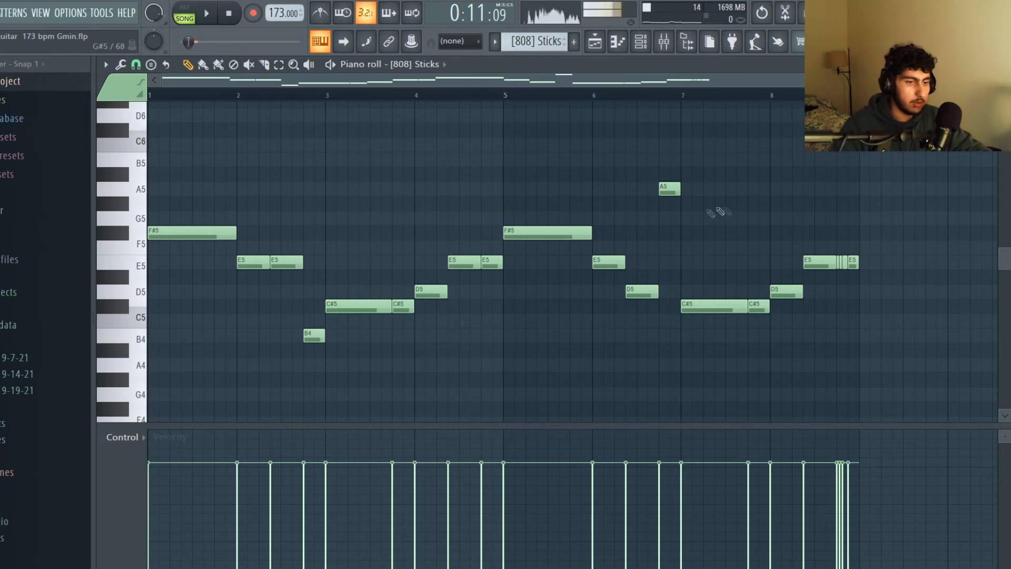
Highlight the [808] Sticks notes around bar 6, and play the [808] Sticks #2 pattern for comparison.
scroll(778, 277, "up", 5)
left_click_drag(782, 312, 621, 251)
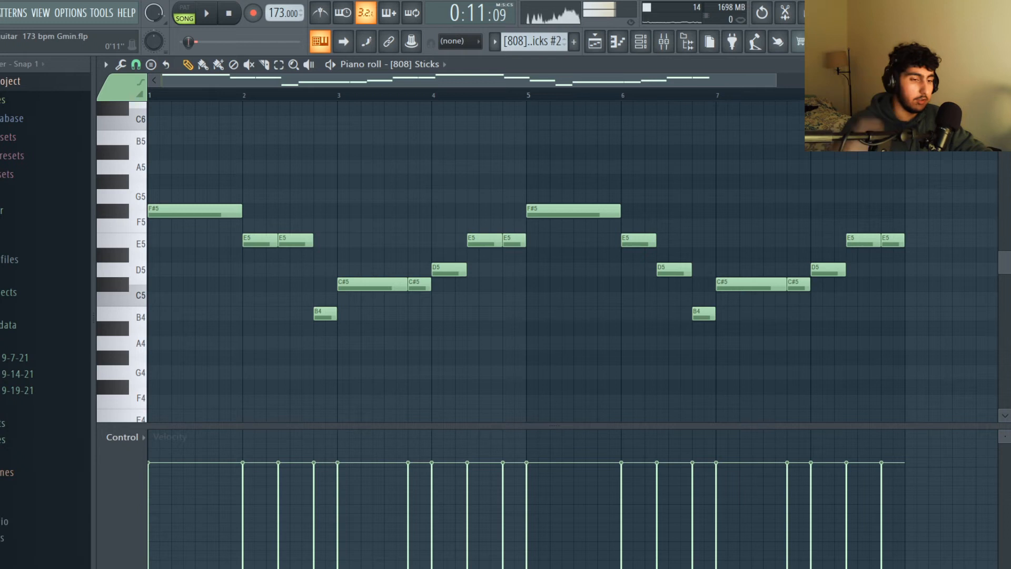
key("space")
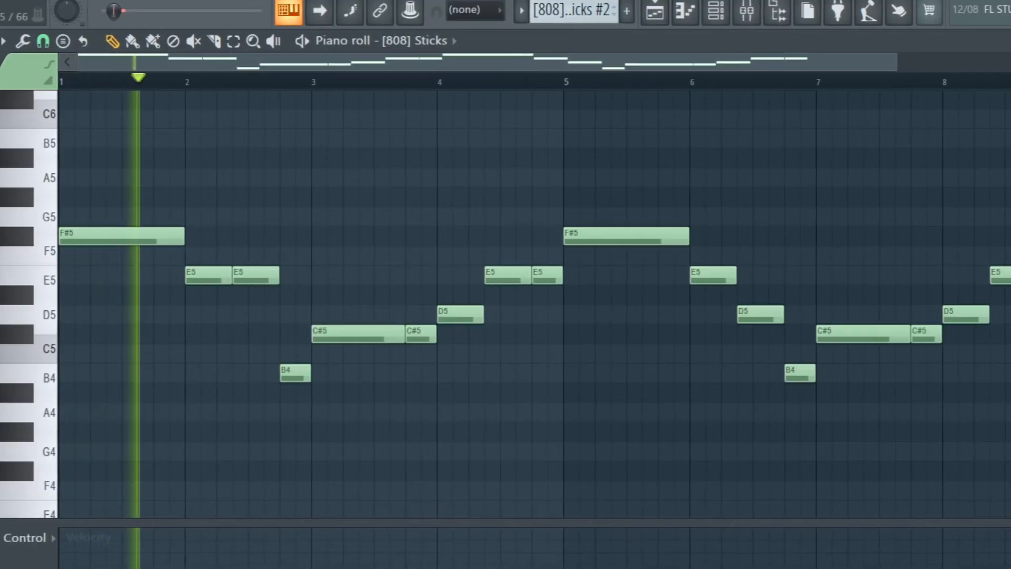